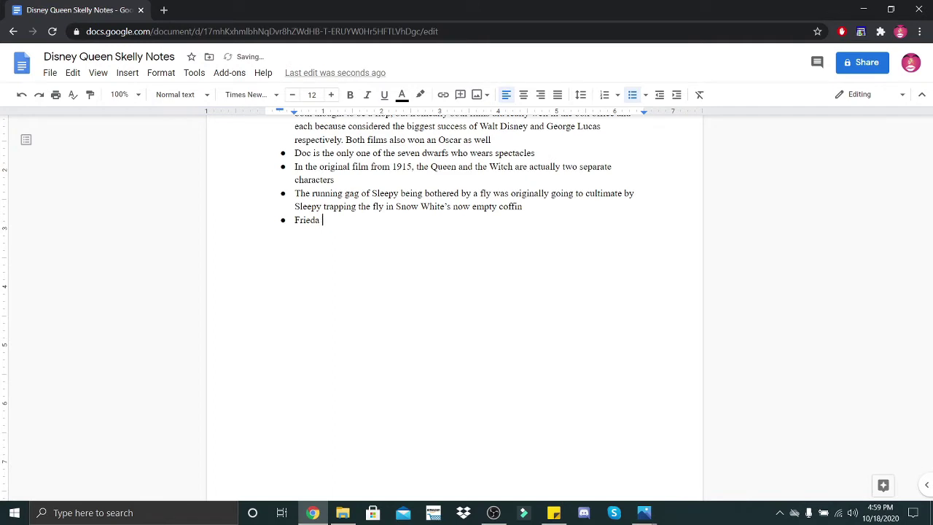
type("Van Hessen, ")
type("the Dutch")
Finish the Frieda Van Hessen bullet: forced into hiding, survived, wrote "Life in the Shadow of the Swastika"
key("BackSpace")
type("S")
key("BackSpace")
type("singing ")
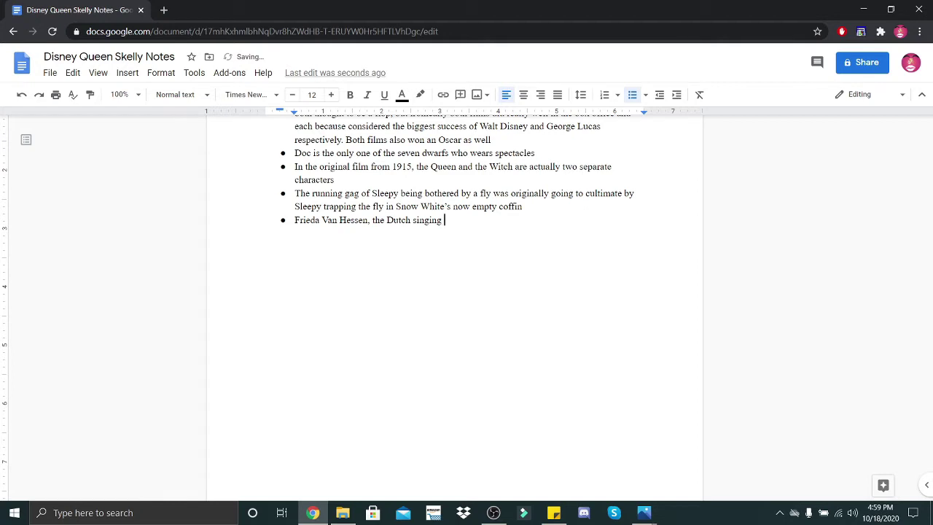
type("voice of Snow White,")
type(" was fro")
key("BackSpace")
key("BackSpace")
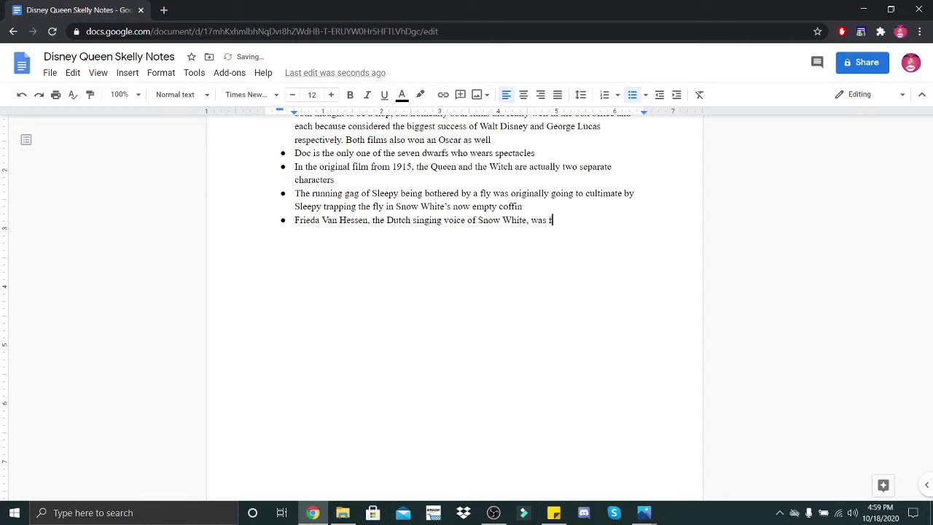
type("orced into")
type(" hi")
type("ding dur")
type("ing WWII")
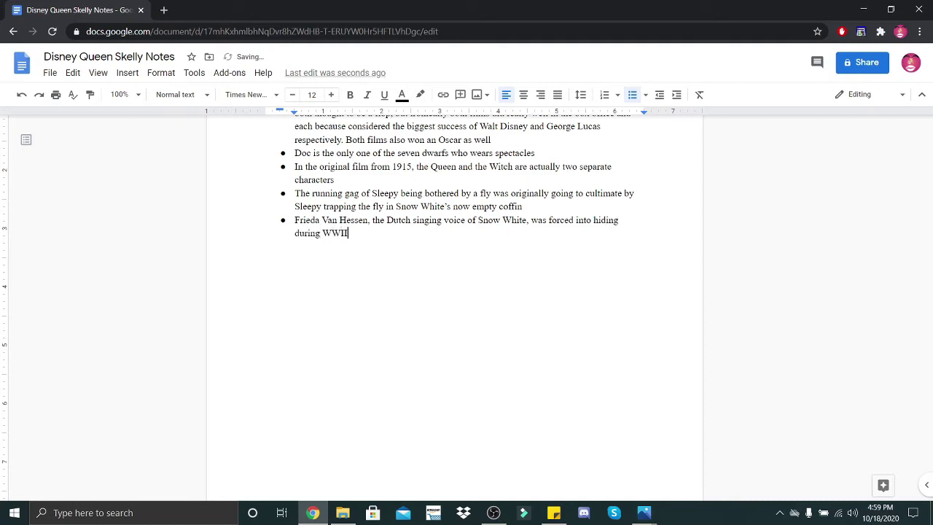
type(", and s")
type("ur")
key("BackSpace")
key("BackSpace")
type("urvived")
type(" the Holocaus")
type("t. She ")
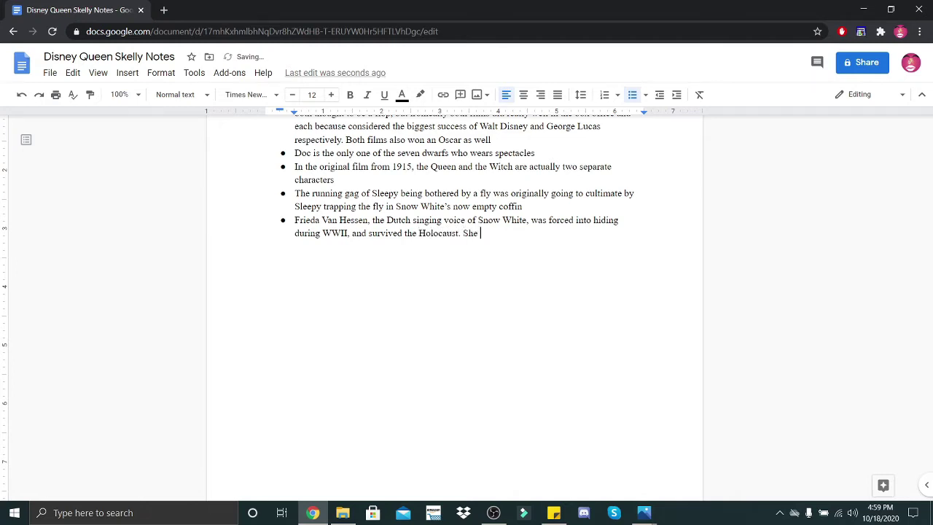
type("ote")
type("rbook abo")
type("u")
key("BackSpace")
key("BackSpace")
key("BackSpace")
key("BackSpace")
key("BackSpace")
key("BackSpace")
key("BackSpace")
key("BackSpace")
type("a boook")
key("BackSpace")
key("BackSpace")
type("out")
key("BackSpace")
key("BackSpace")
key("BackSpace")
type("about her life")
type(" \"")
type("fe “Life in")
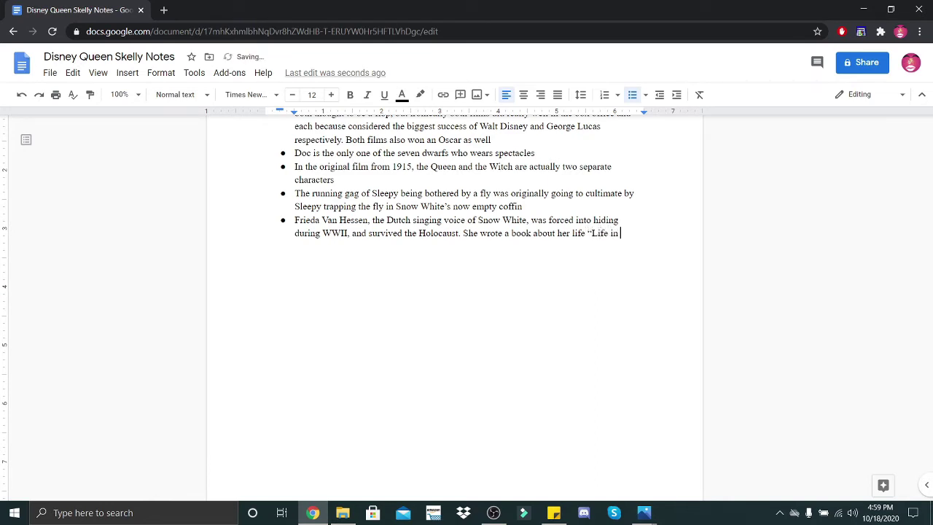
type("the Shadow o")
type("d")
key("BackSpace")
type("f the Swas")
type("tika”.")
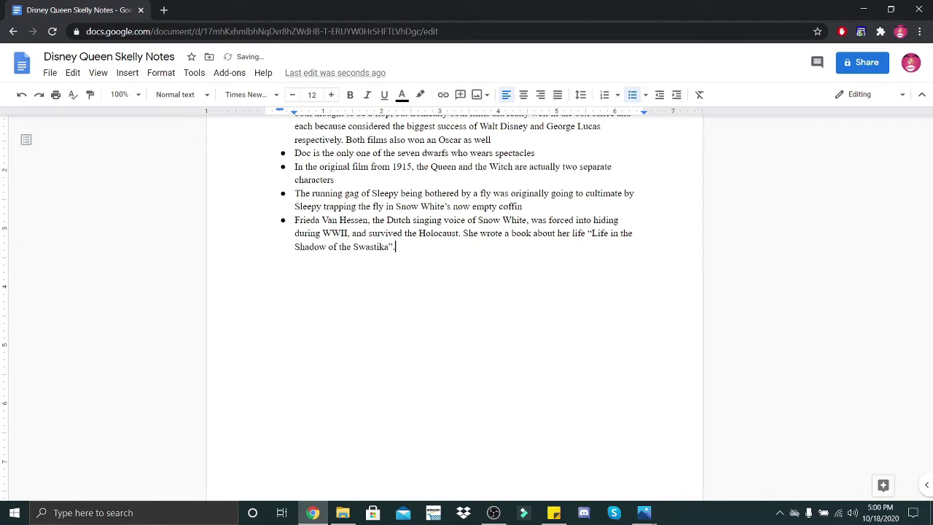
key("Return")
Add a Queen Grimhilde bullet: she wears a purple gown and black cloak in her regular form
key("BackSpace")
key("BackSpace")
key("BackSpace")
key("Return")
type("W")
key("BackSpace")
type("Queen Grim")
type("hilde")
type(" wears a pu")
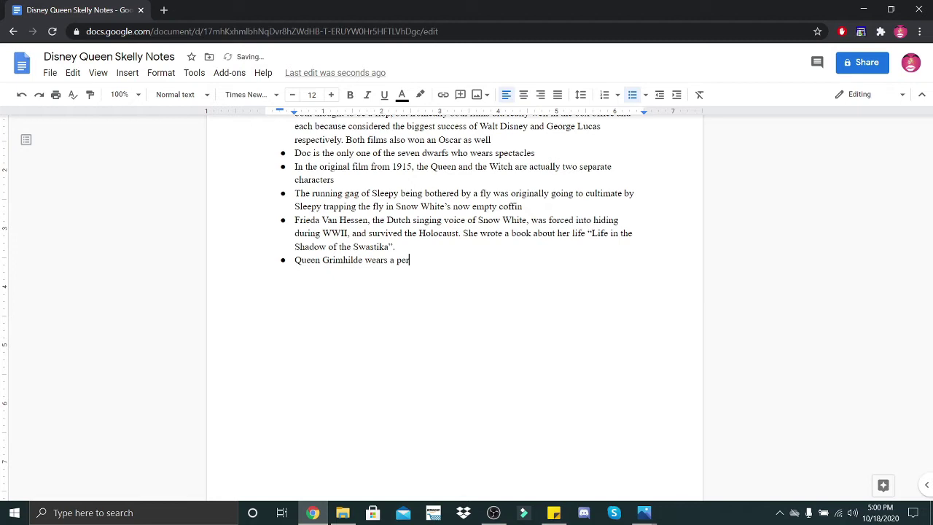
type("rple ")
type("gown")
type(" and ")
type("black cloak,")
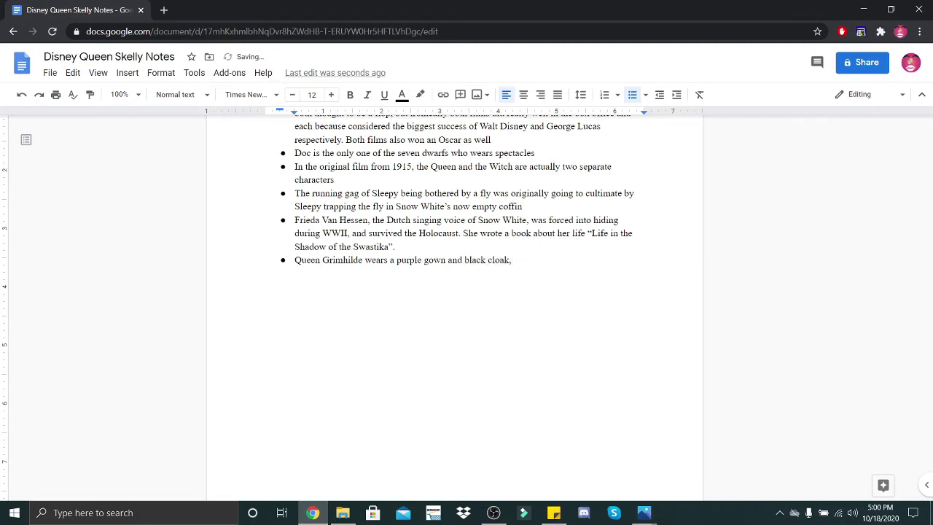
key("BackSpace")
key("BackSpace")
type("in he")
type("r regul")
type("ar fro")
key("BackSpace")
key("BackSpace")
type("o")
type("rm. F")
type("ollowing ")
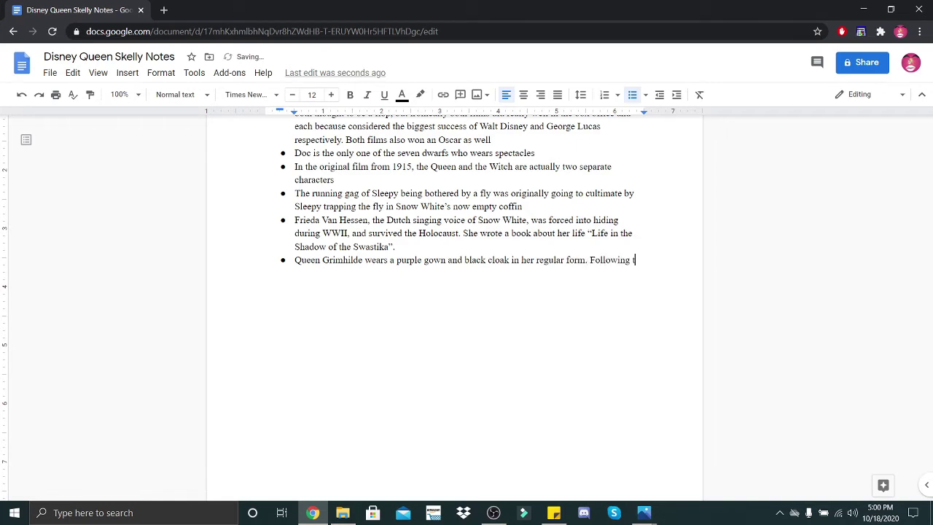
type("her tr")
type("ans")
type("fora")
type("mation, ")
type("she s")
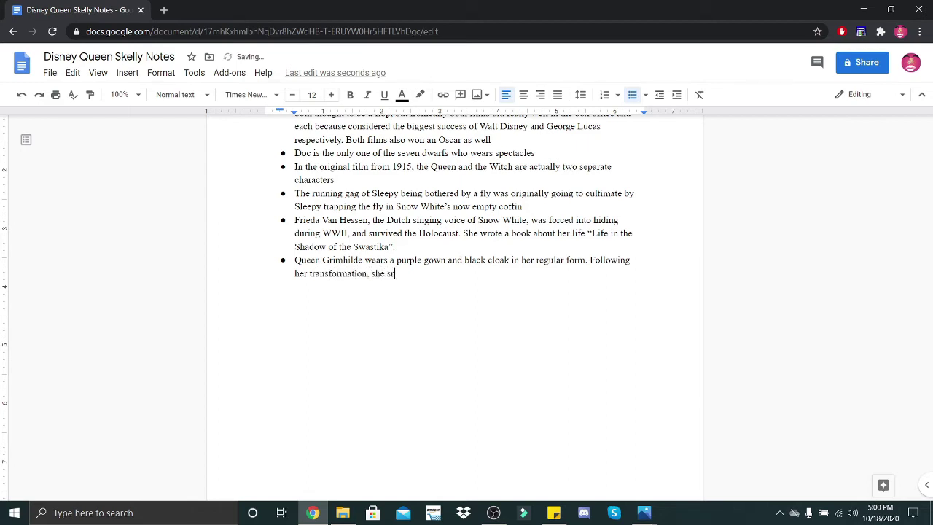
type("tarts ")
type("using a ")
type("vl")
type("black rode")
type("nstead")
Write the Walt Disney studio inspiration bullet about Snow White, ending "a same sense of wonder"
key("Return")
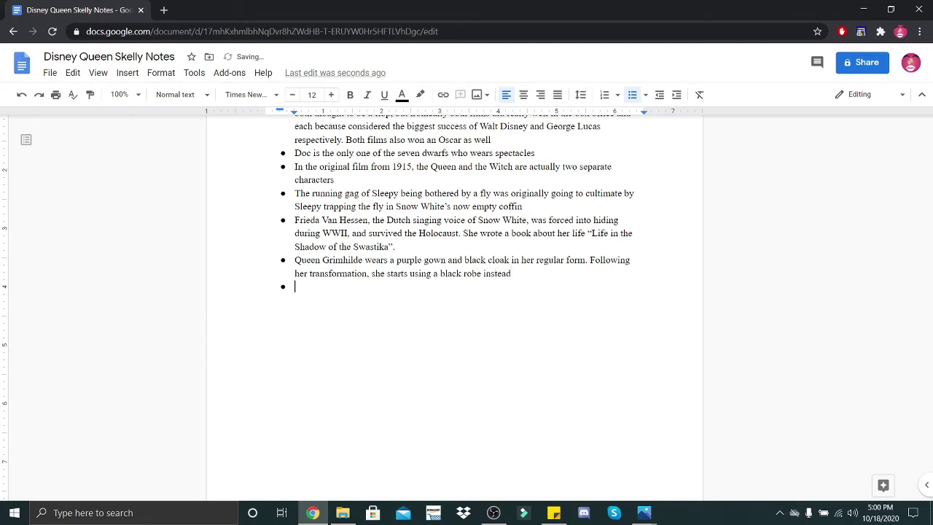
type("Walt D")
type("isney was inspi")
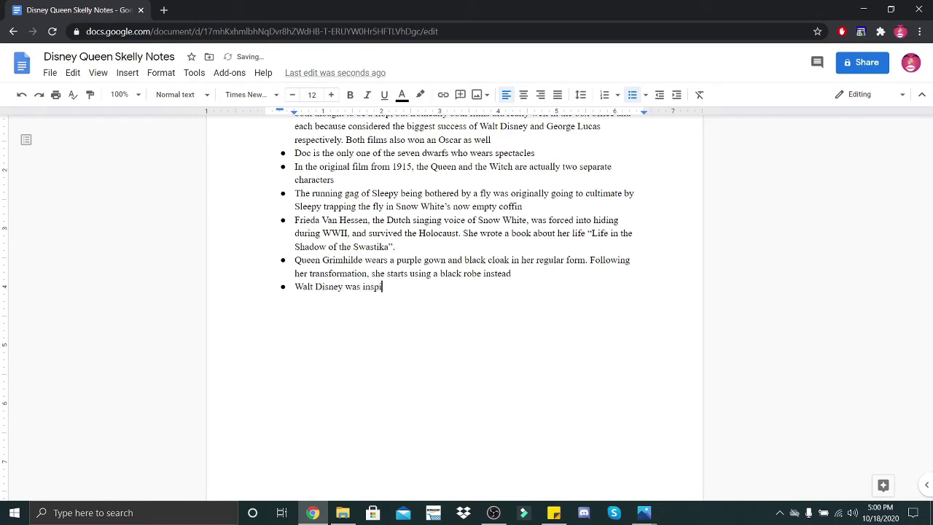
type("red to make ")
type("this the fi")
type("rst feature ")
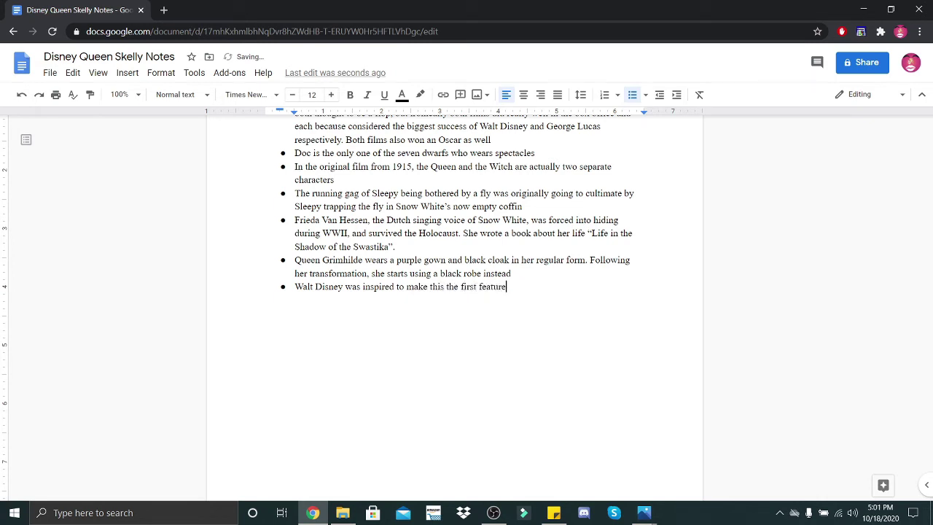
type("film for the")
type(" studeo")
key("BackSpace")
key("BackSpace")
key("BackSpace")
type("io b")
type("ased")
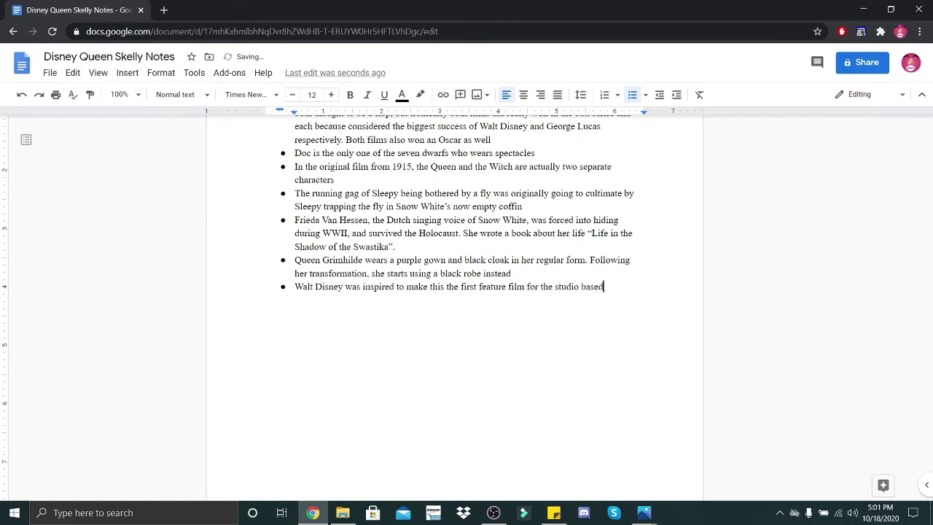
type("on rems")
key("BackSpace")
key("BackSpace")
type("m for the studio based on re")
type("memberi")
type("ng")
type(" how")
type(" he felt when")
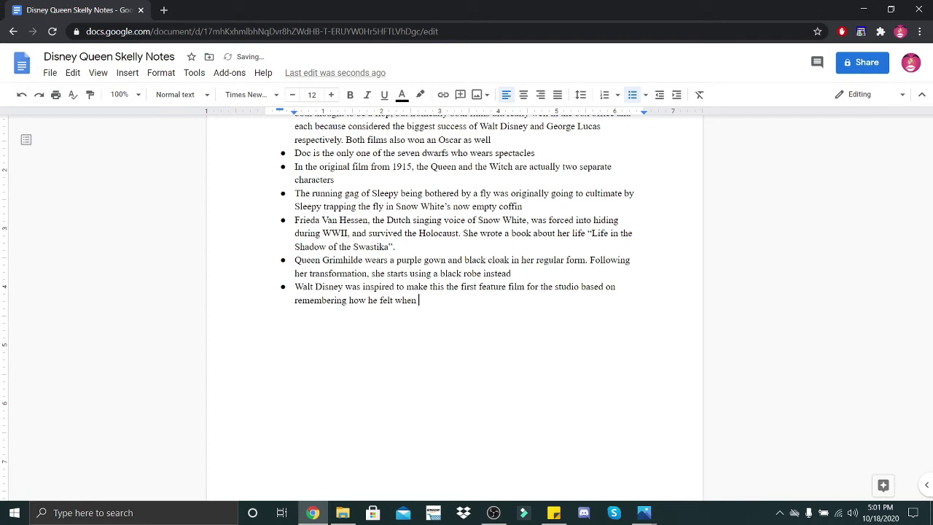
type(" he saw")
type(" a silent ")
type("short ")
type("film when he")
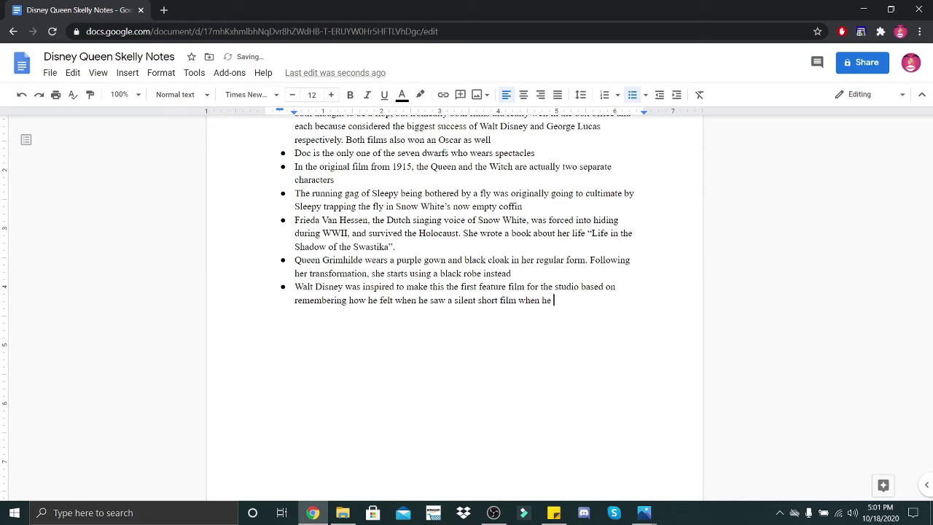
type(" w")
key("BackSpace")
key("BackSpace")
key("BackSpace")
key("BackSpace")
key("BackSpace")
type("version fo ")
type("Snow White wh")
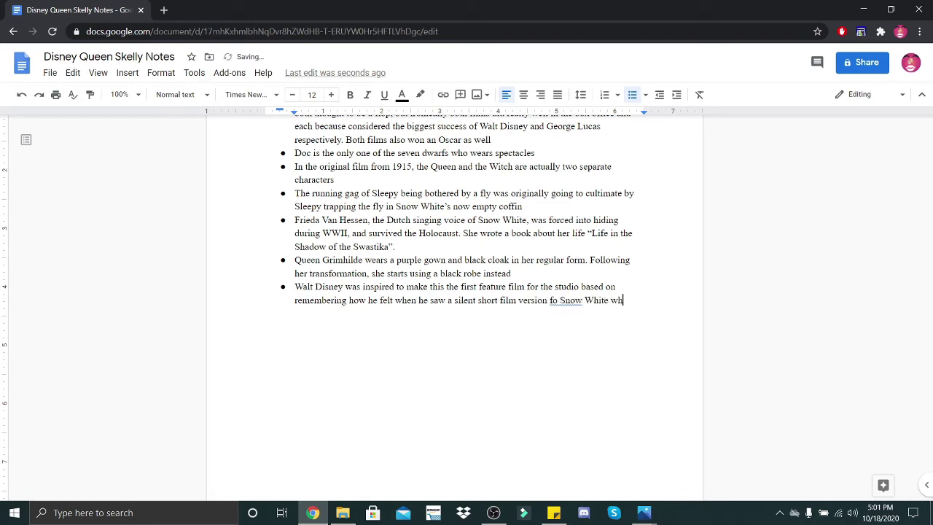
type("en")
key("BackSpace")
key("BackSpace")
key("BackSpace")
key("BackSpace")
key("BackSpace")
key("BackSpace")
key("BackSpace")
key("BackSpace")
key("BackSpace")
type("of ")
type("Sn")
key("BackSpace")
type("ow")
key("BackSpace")
key("BackSpace")
type("now Whit")
type("e when he")
type(" was")
type("young and he ")
type("wanted ")
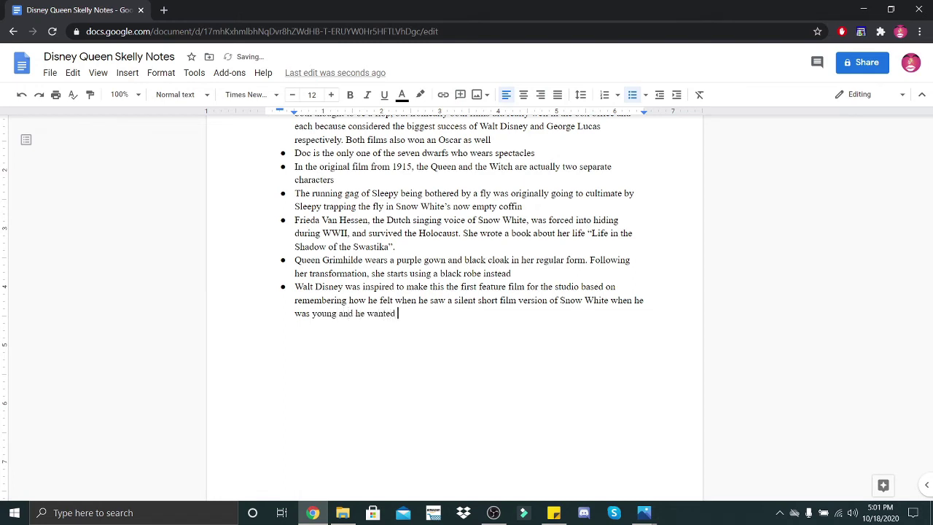
type("to give or")
type("ther children")
type(" and audienc")
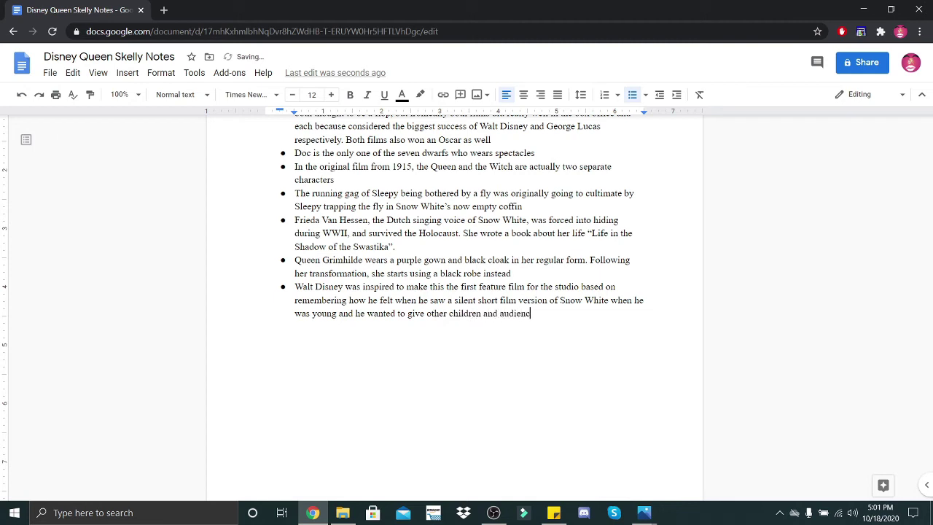
type("es in gene")
type("ral ")
type("same")
type(" ssense")
key("BackSpace")
key("BackSpace")
key("BackSpace")
key("BackSpace")
type("ense o")
type(" wonder")
Add a bullet: the film entered the National Film Registry in 1989, the first induction year, as culturally significant
key("Return")
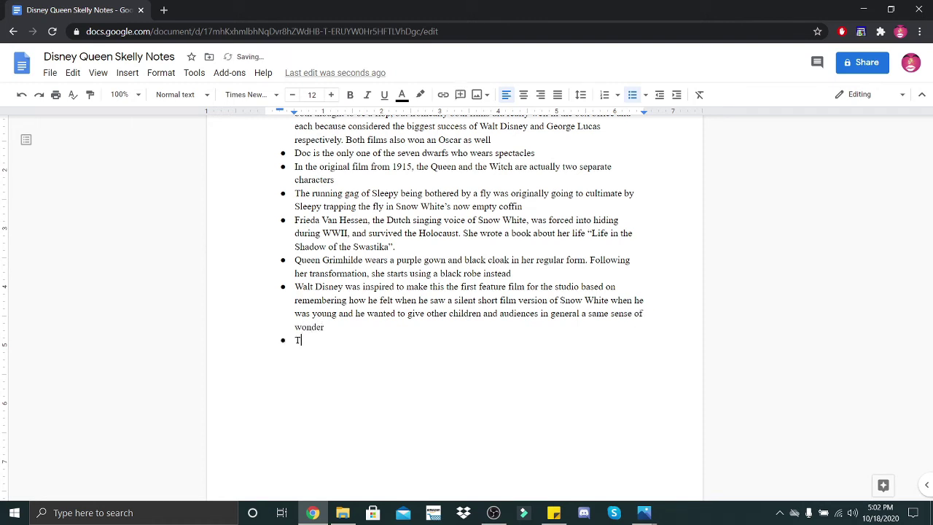
type("This film was s")
type("ele")
type("cted into the")
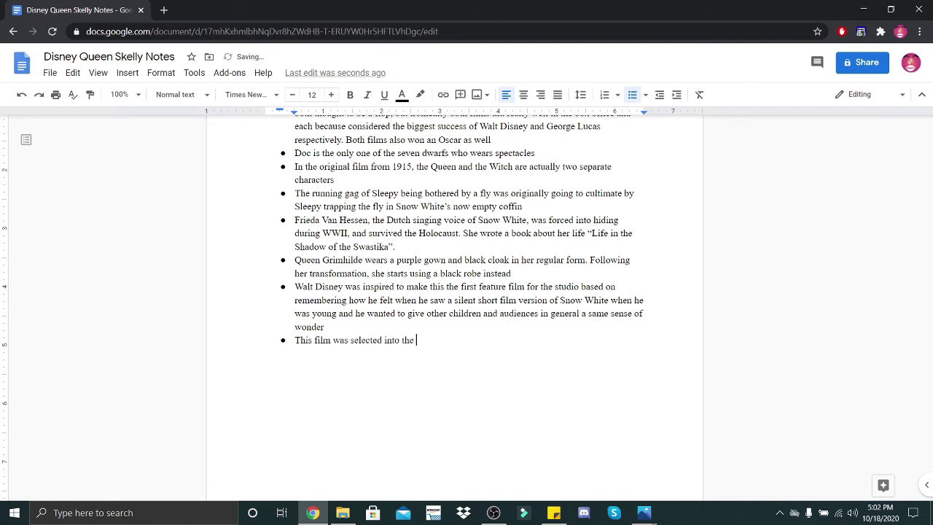
type("National")
type(" Filn")
key("BackSpace")
key("BackSpace")
key("BackSpace")
type("ilm ")
type("Registr")
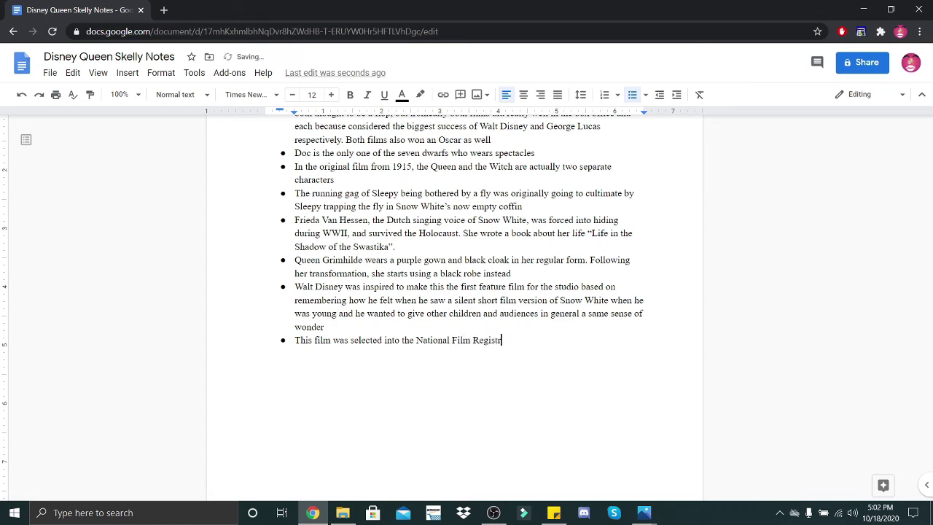
type("y in 1")
type("989 (")
type("the first")
type(" ue")
key("BackSpace")
key("BackSpace")
type("yea")
type(" of ind")
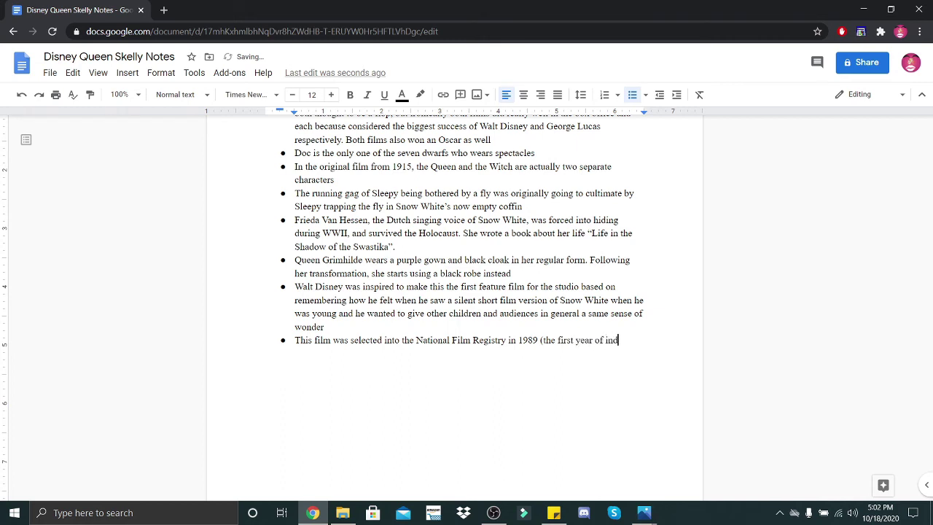
type("uctions")
type(" for being \"C")
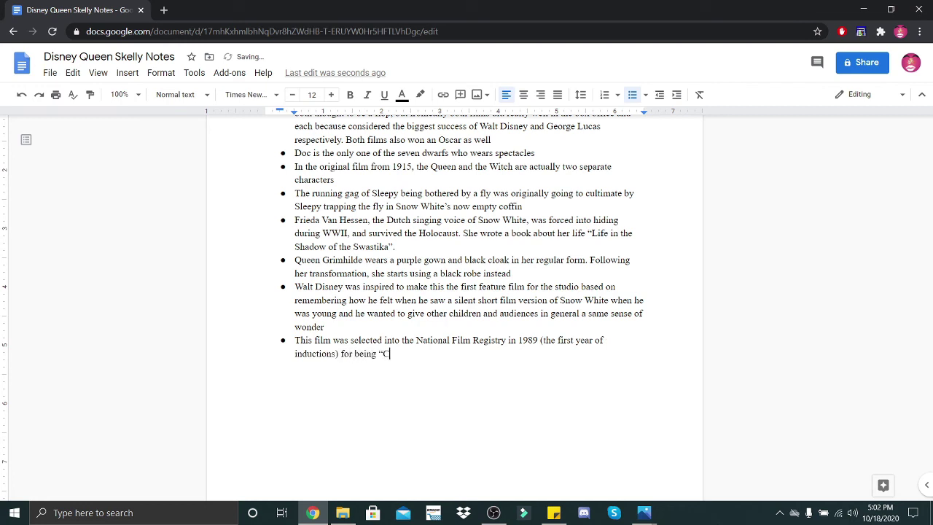
key("BackSpace")
key("BackSpace")
key("BackSpace")
type("cultu")
type("lly, hi")
type("storically o")
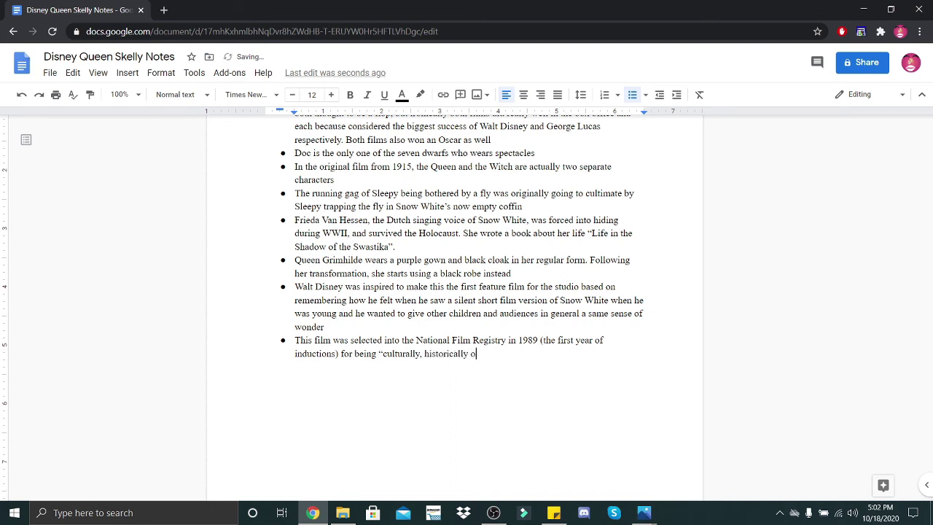
type("sthet")
type("ically")
type(" signi")
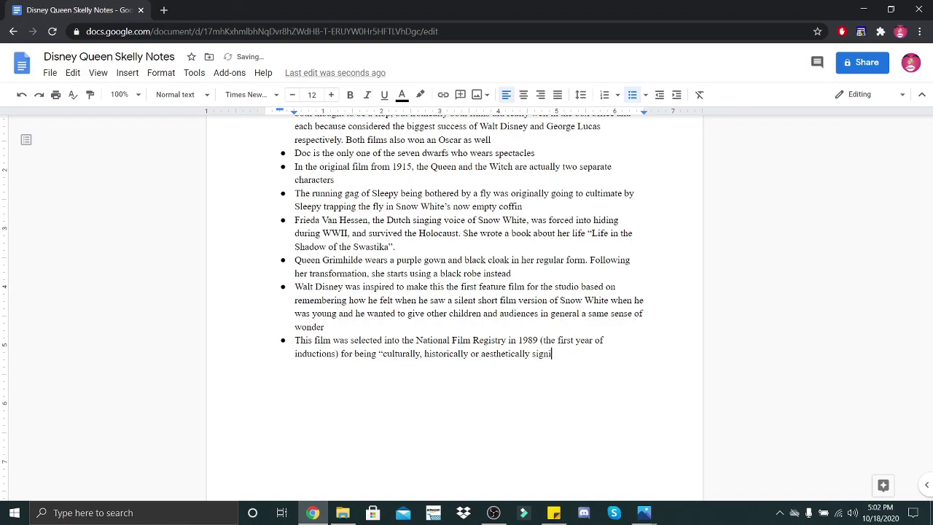